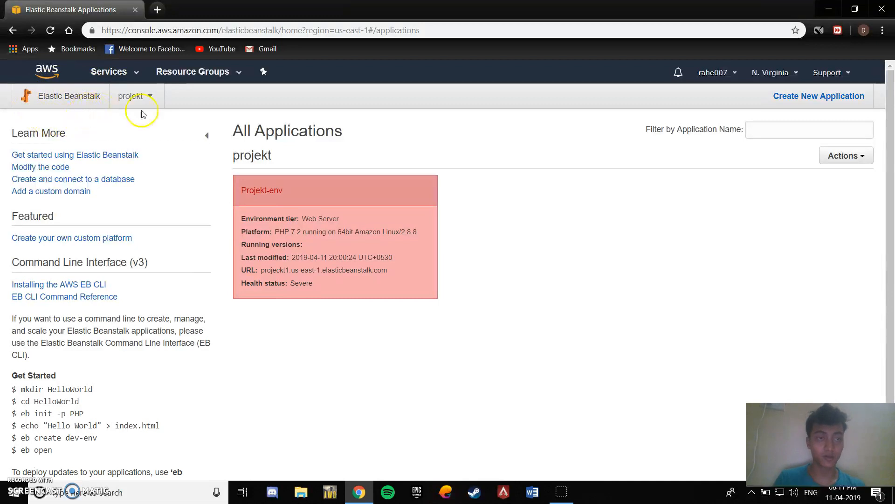
- Create a new Elastic Beanstalk application named dean, leaving the description and tags empty
click(852, 97)
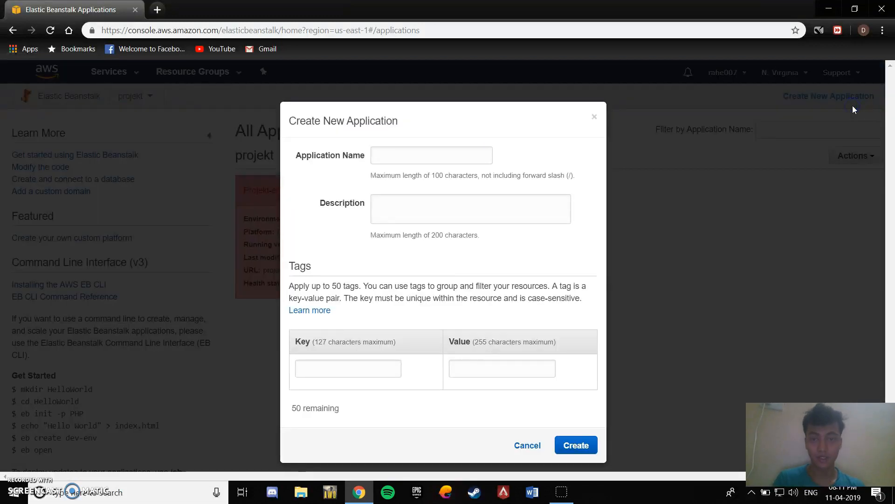
click(434, 155)
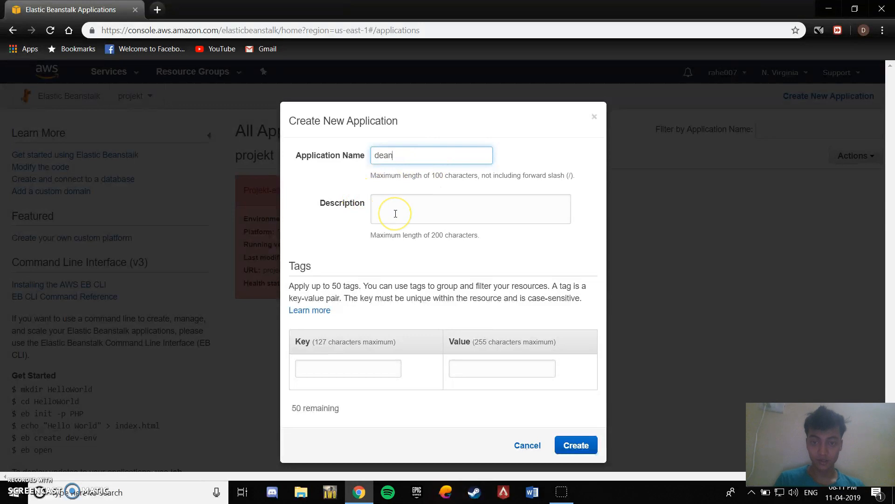
click(447, 211)
click(433, 259)
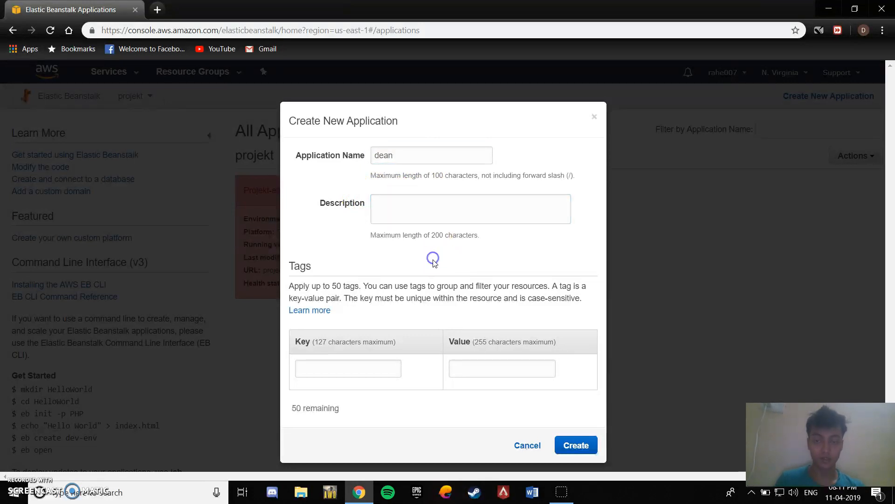
click(588, 449)
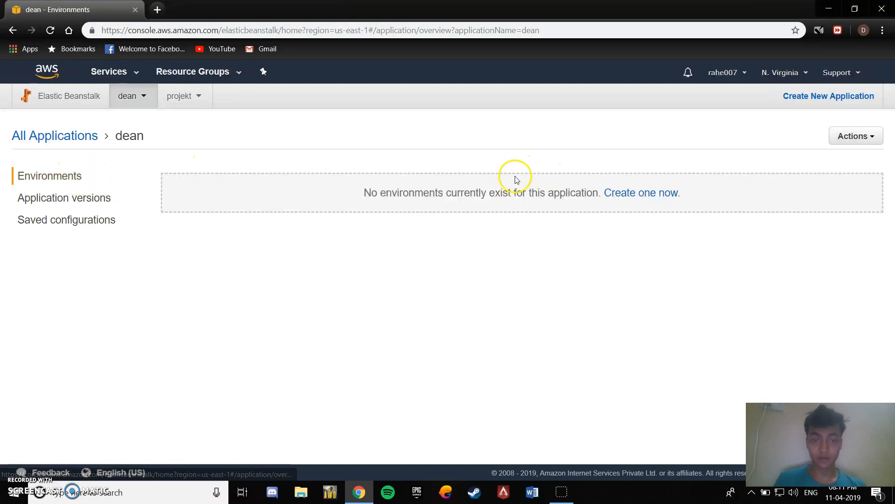
- Begin a web server environment for the dean application, set its domain to dean and check the domain's availability
click(667, 194)
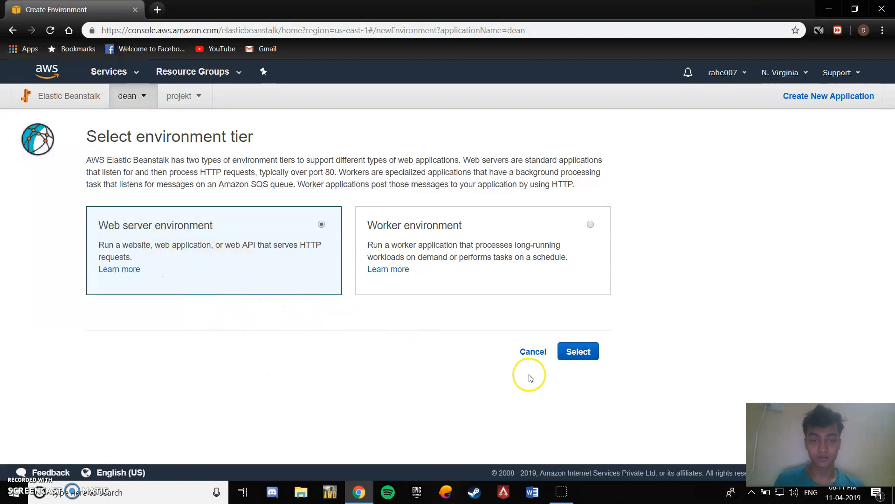
click(574, 353)
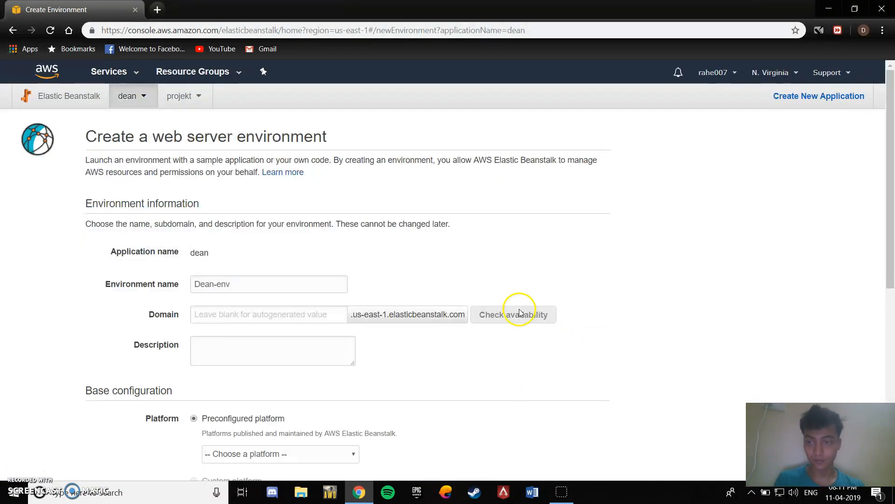
scroll(513, 309, down, 1)
scroll(512, 308, down, 1)
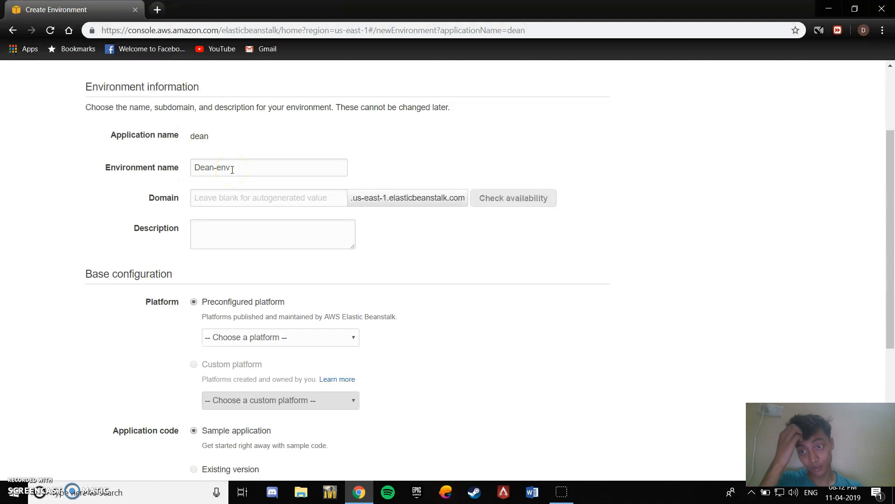
click(235, 198)
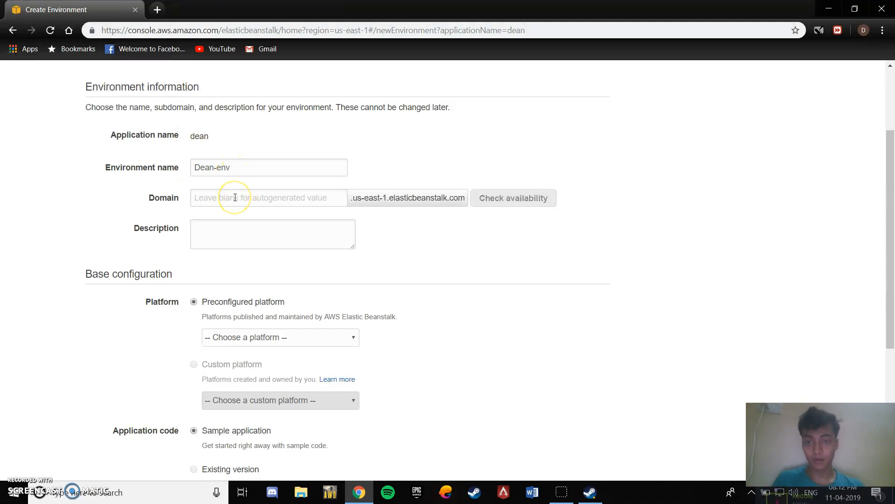
click(236, 198)
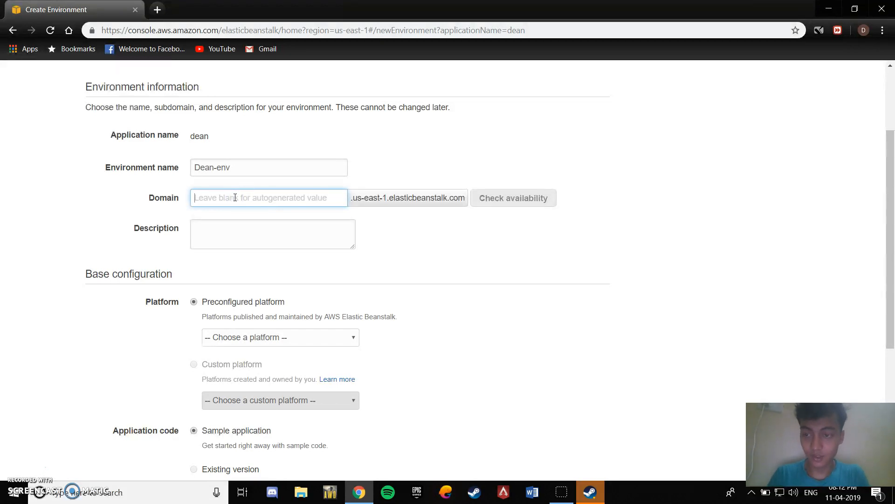
text(dean)
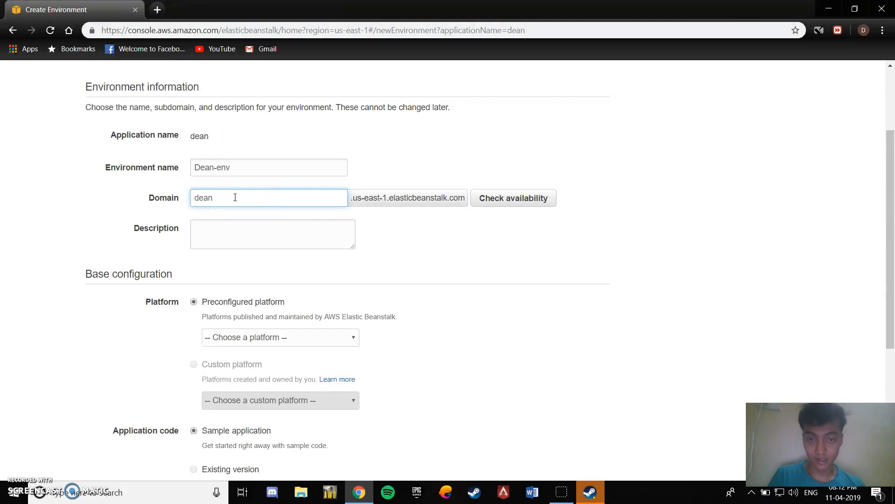
click(493, 199)
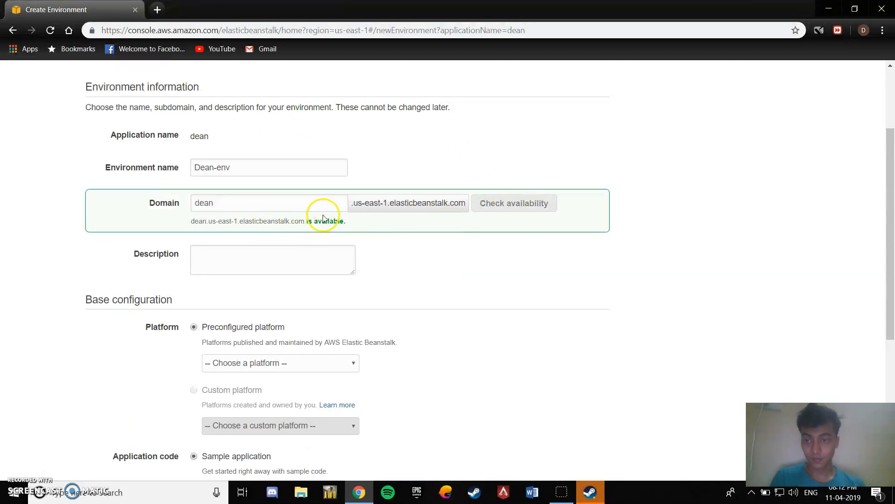
- Choose PHP as the preconfigured platform in the environment's base configuration
scroll(320, 225, down, 1)
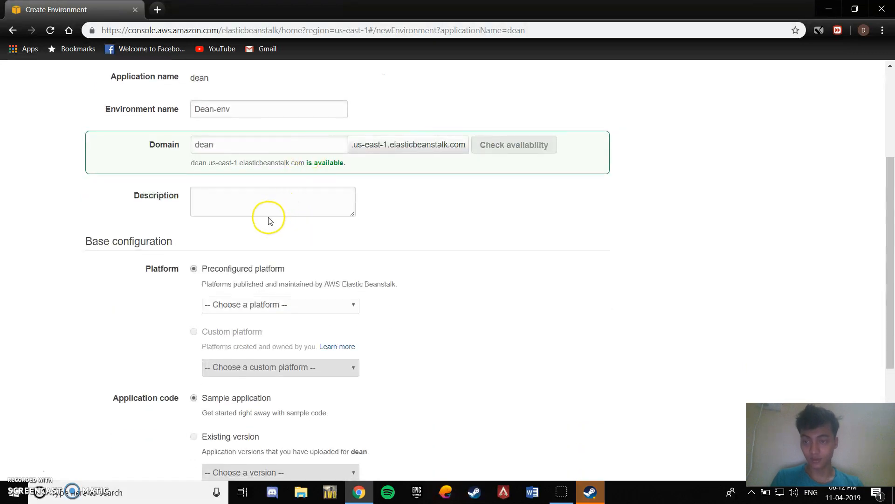
scroll(268, 220, down, 1)
click(347, 251)
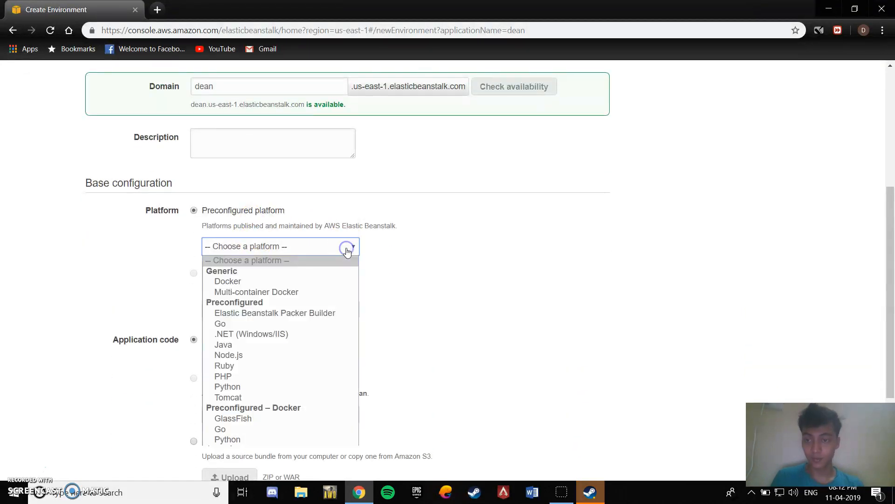
scroll(346, 250, down, 1)
click(353, 189)
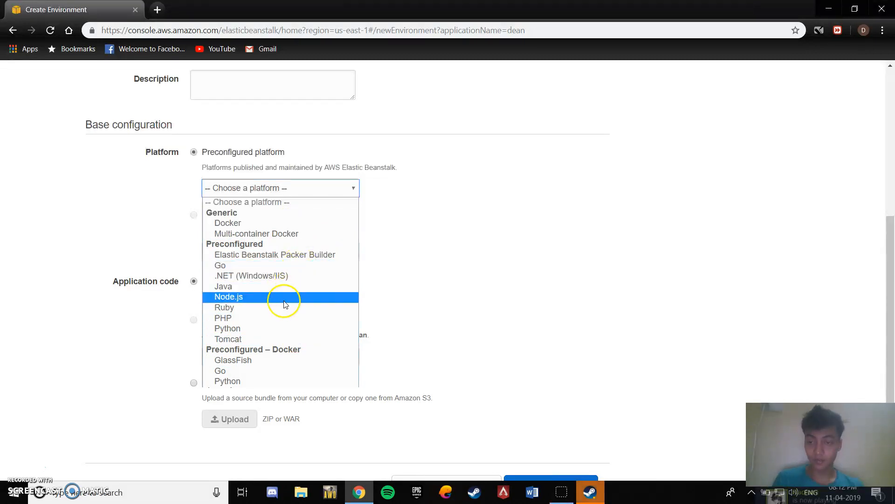
click(276, 323)
- Open the additional configuration options and review the presets and the environment's settings, from Software and Instances to Database and Tags
scroll(376, 236, down, 1)
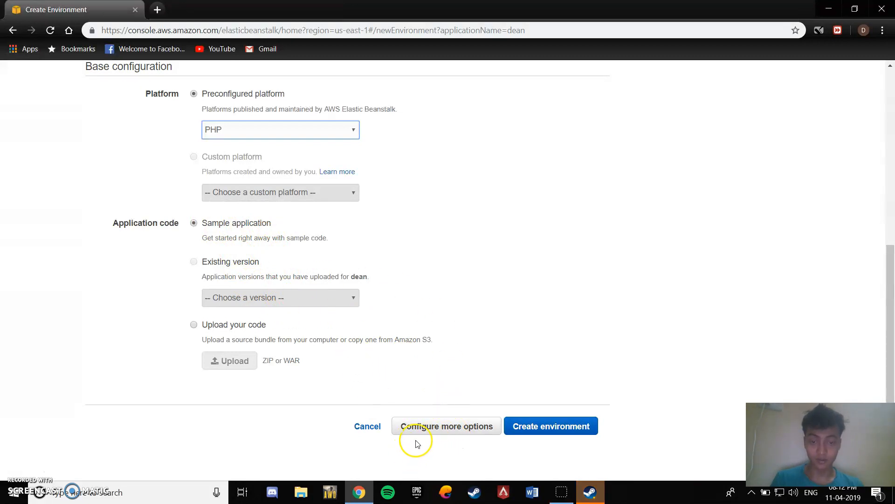
click(433, 432)
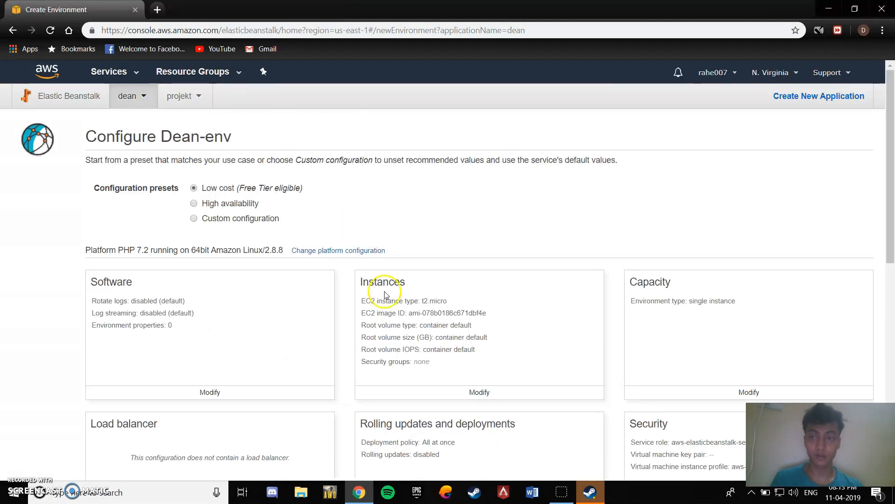
scroll(247, 224, down, 3)
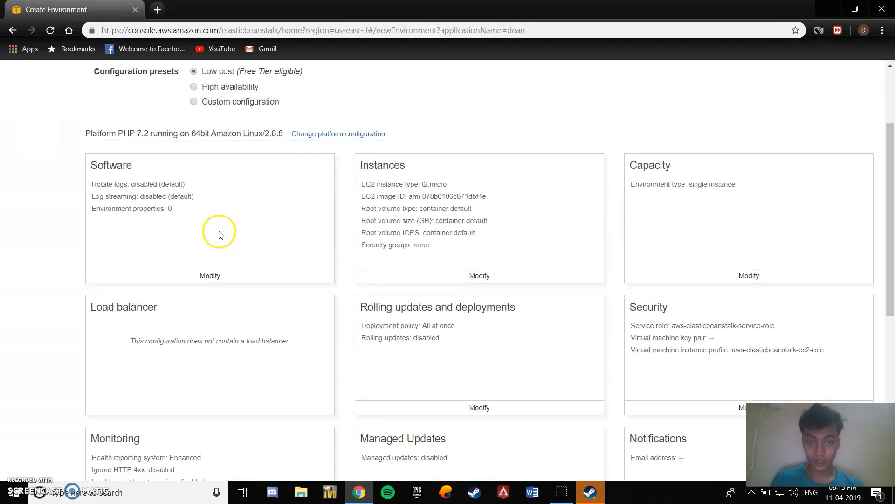
scroll(576, 130, up, 3)
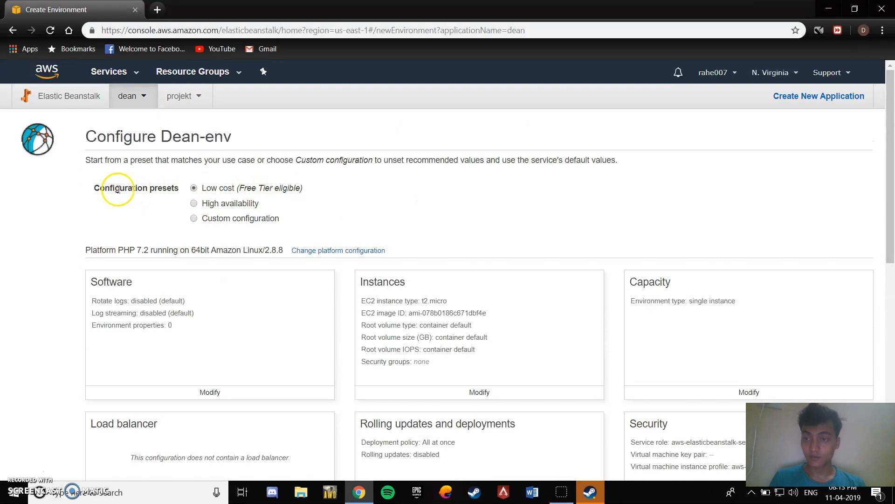
scroll(178, 220, down, 1)
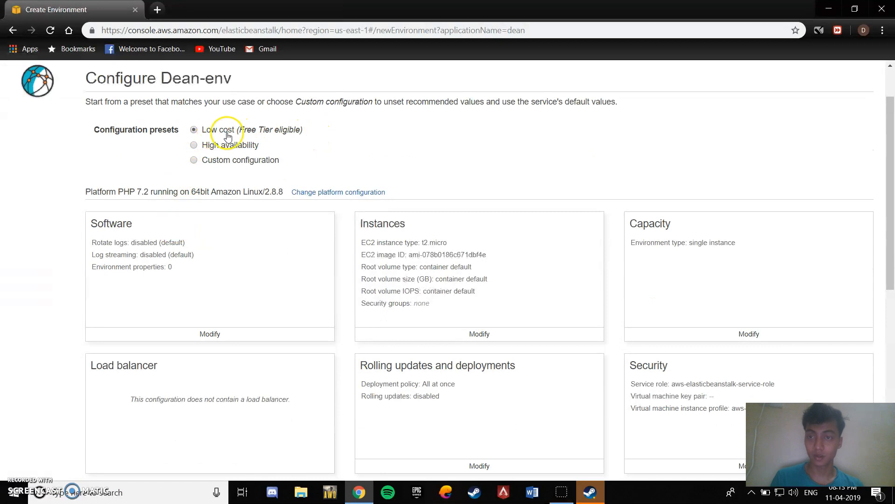
scroll(175, 173, down, 2)
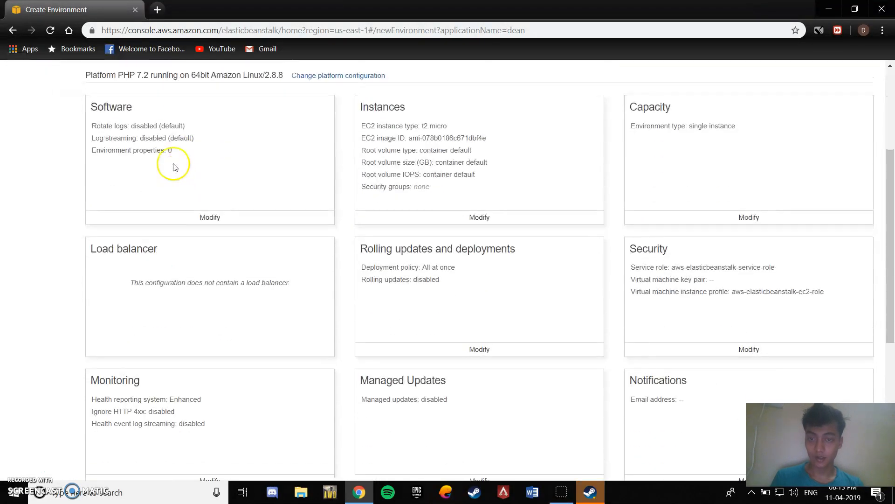
scroll(449, 206, down, 1)
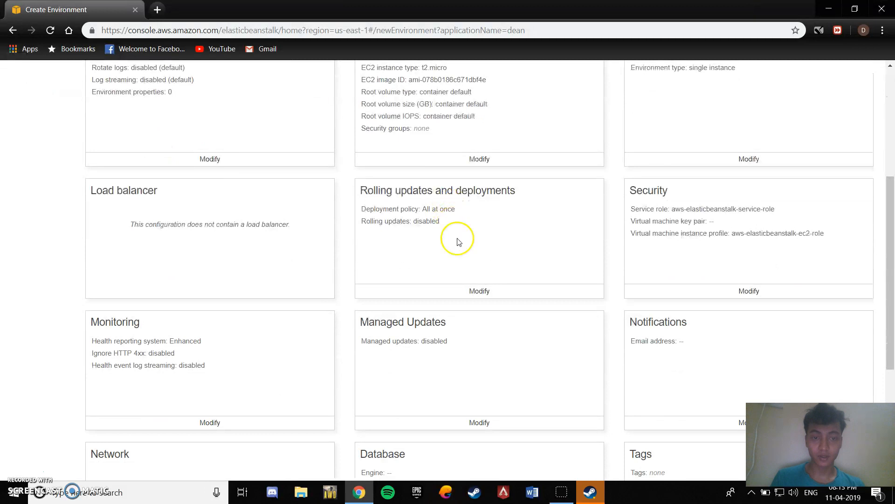
scroll(576, 186, up, 1)
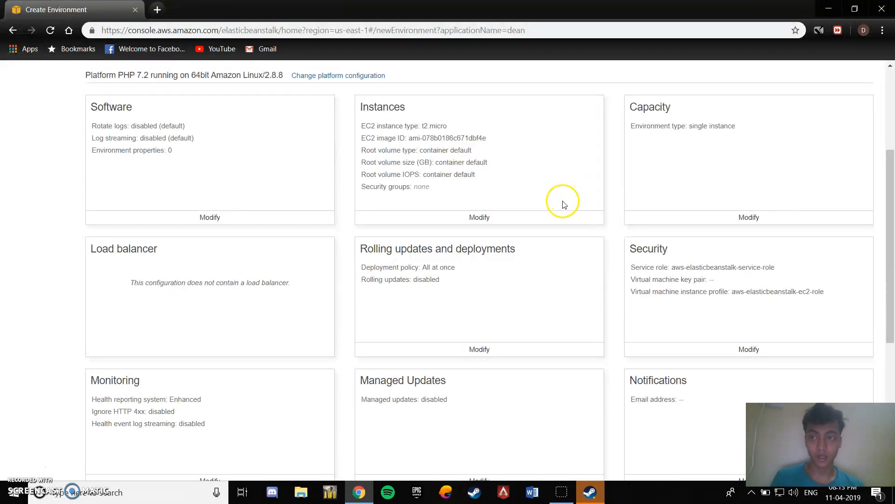
scroll(555, 212, down, 1)
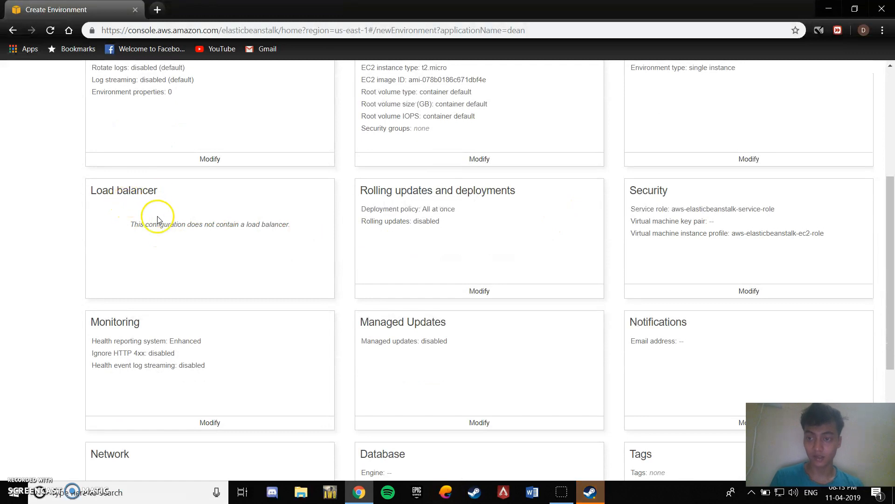
scroll(157, 220, down, 4)
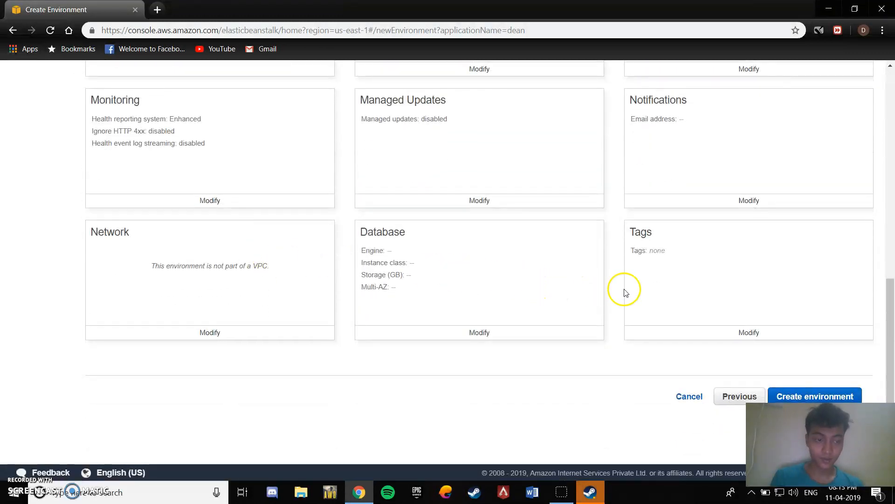
- Create the Dean-env environment and open its dean.us-east-1.elasticbeanstalk.com URL once it has launched
click(828, 397)
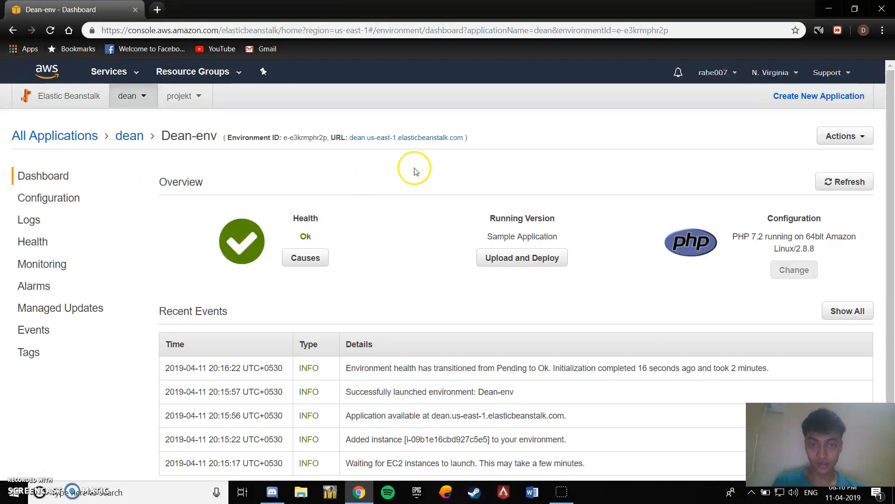
click(449, 138)
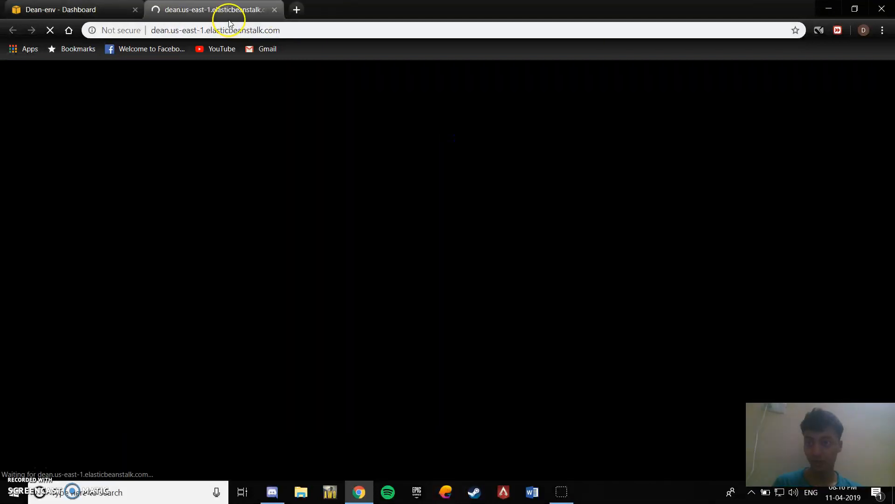